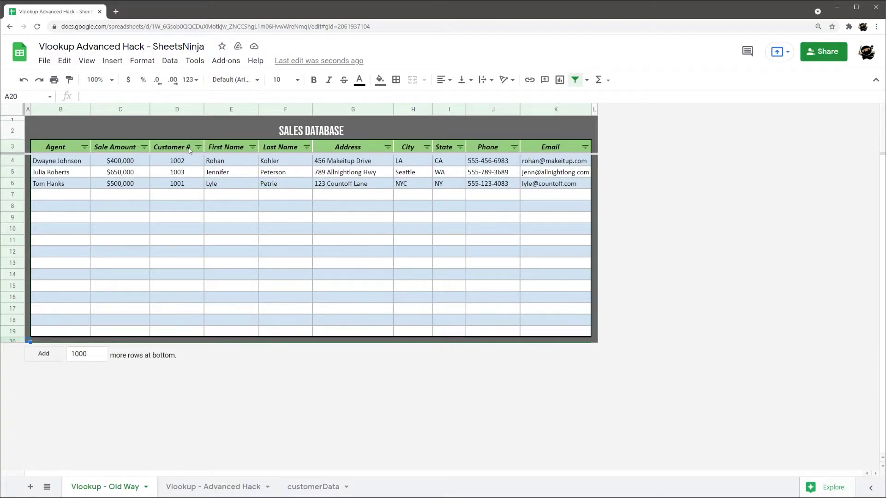
Step: Review E4's lookup formula and the Agent through Customer # data block
left_click(227, 164)
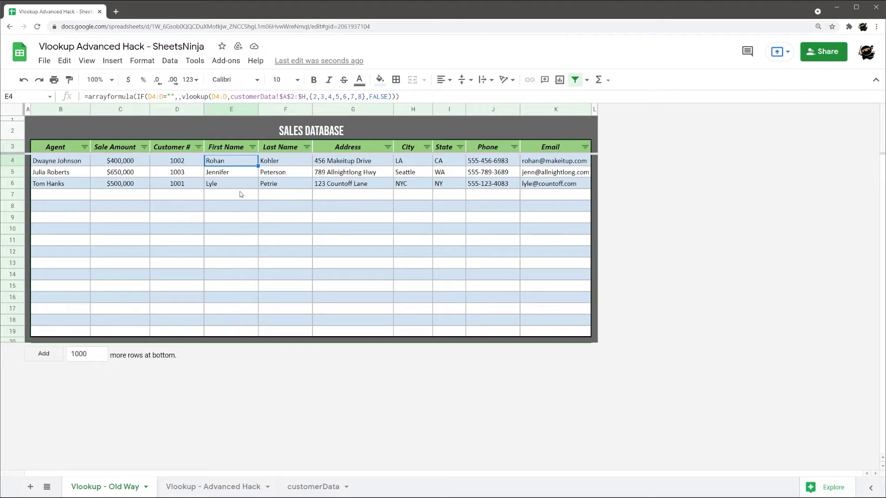
left_click_drag(88, 96, 399, 96)
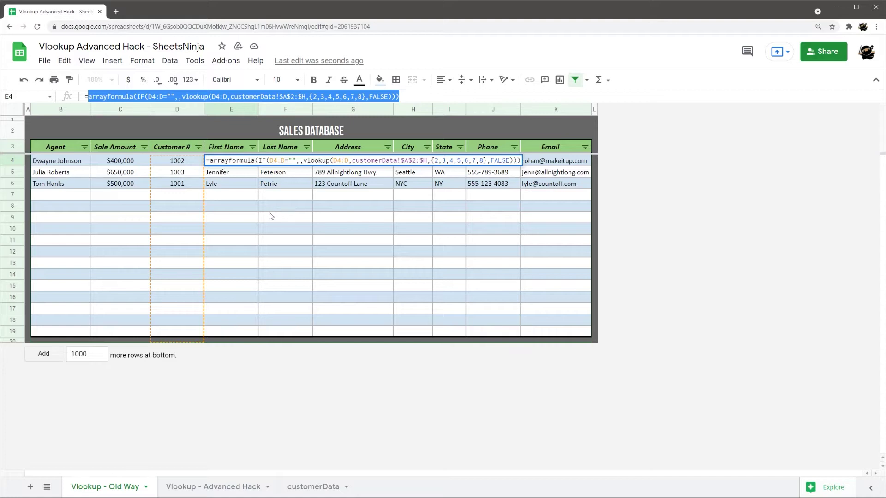
key("Return")
left_click_drag(55, 161, 181, 326)
left_click(224, 161)
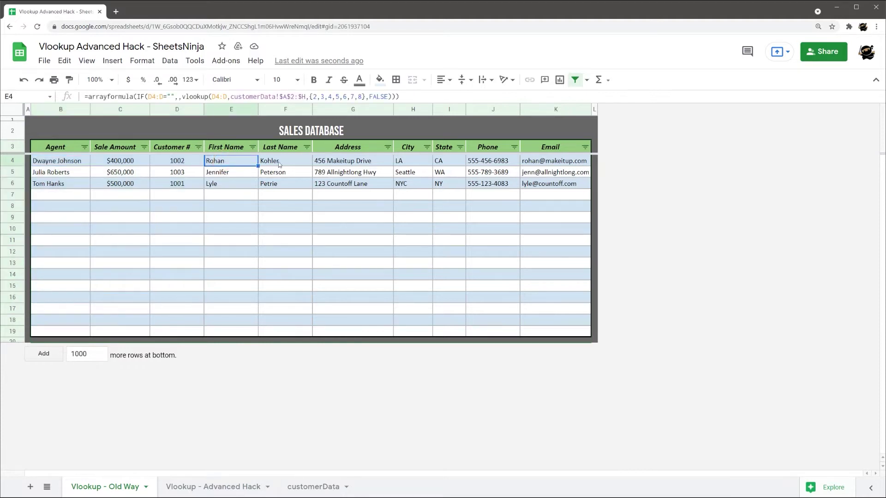
Step: Delete the E4 lookup formula, then paste it back so customer details refill
left_click(227, 96)
key("ctrl+a")
key("BackSpace")
key("Return")
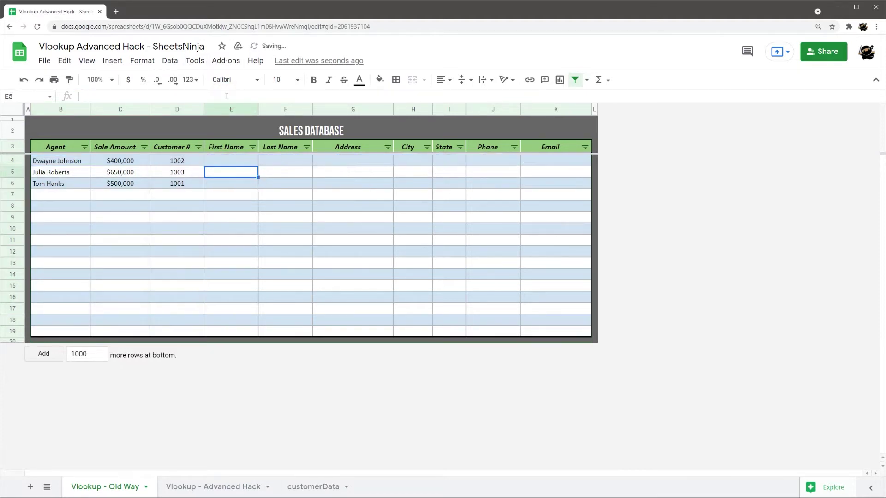
double_click(224, 165)
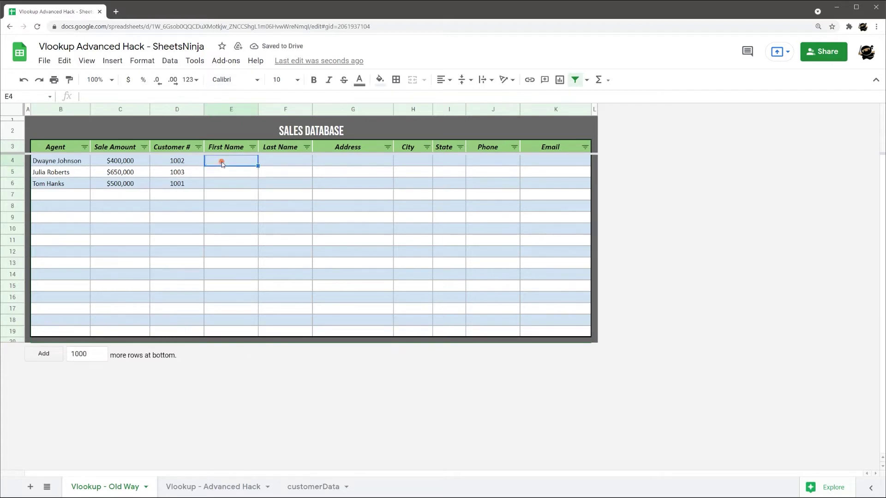
key("ctrl+v")
key("Return")
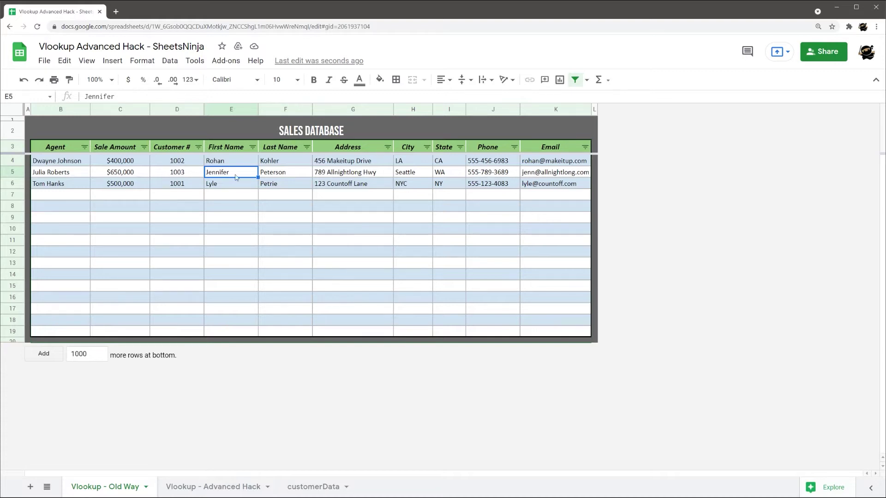
Step: Fill the Rohan cell E4 with light yellow
left_click(214, 162)
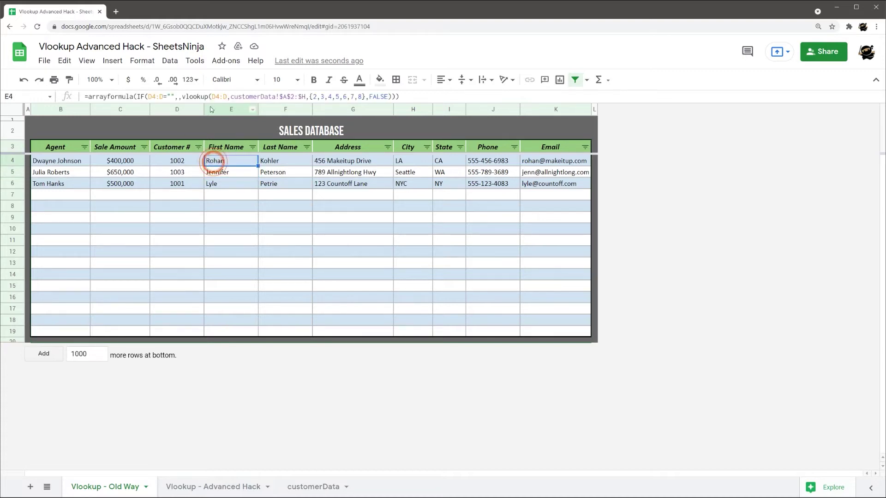
left_click(380, 79)
left_click(424, 195)
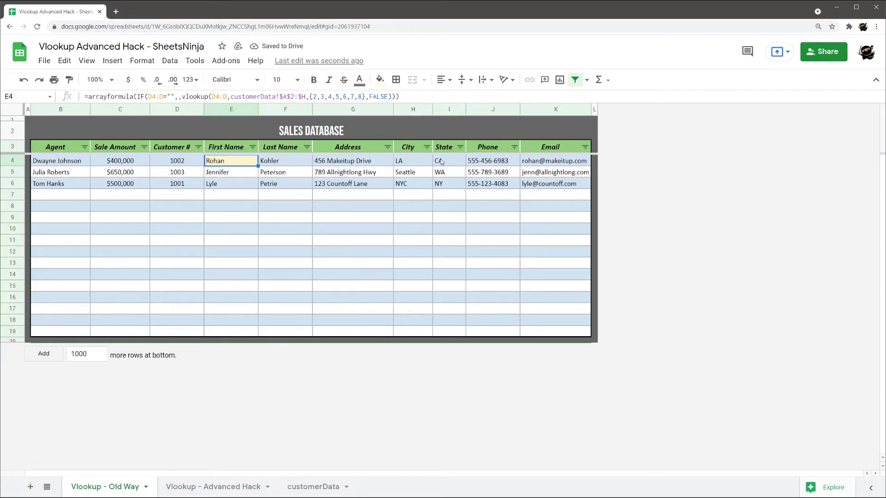
left_click(428, 147)
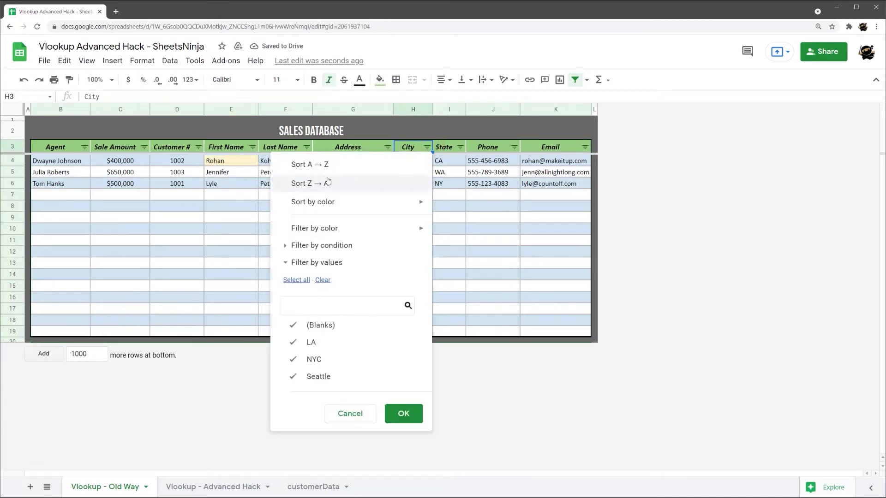
left_click(323, 164)
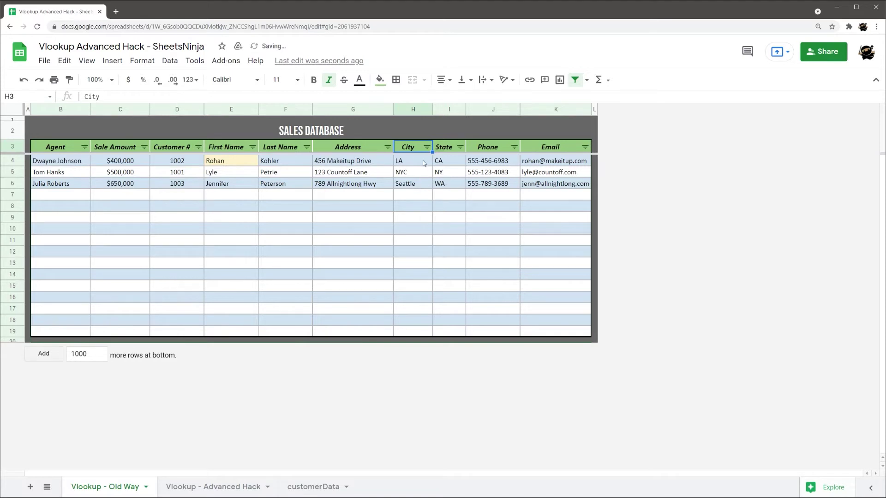
left_click(426, 146)
left_click(324, 185)
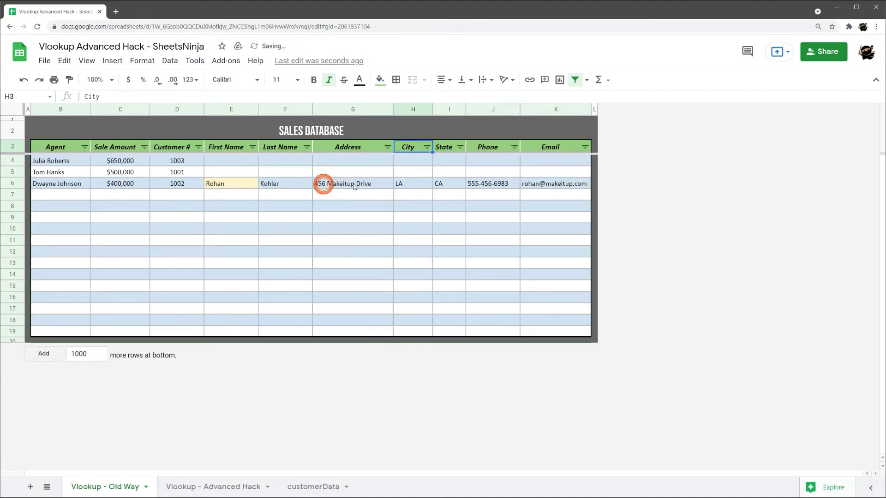
left_click(252, 186)
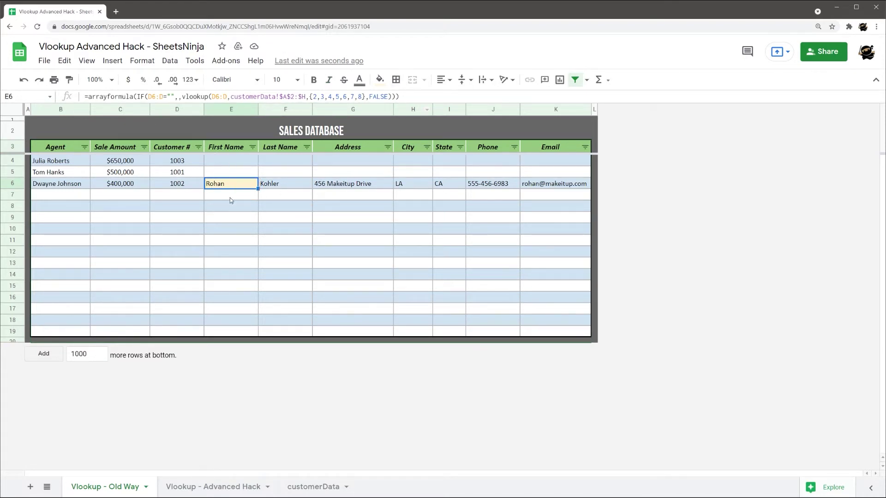
left_click(460, 147)
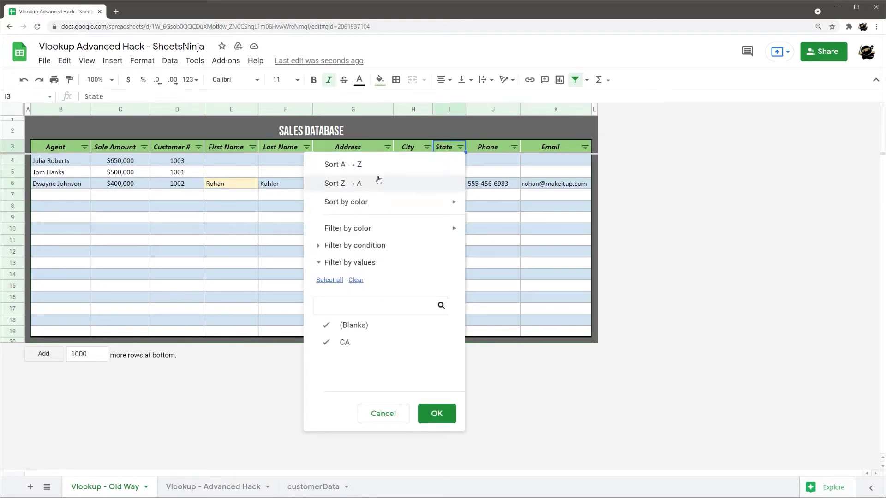
left_click(364, 182)
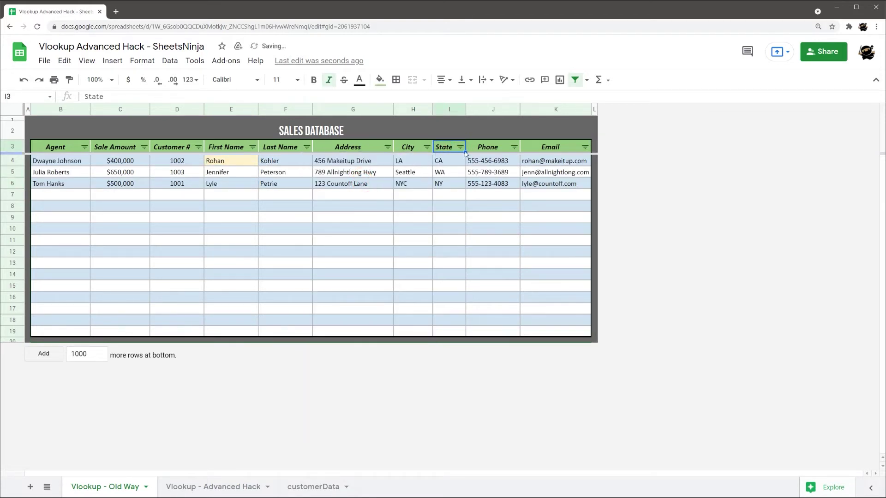
left_click(514, 147)
left_click(380, 184)
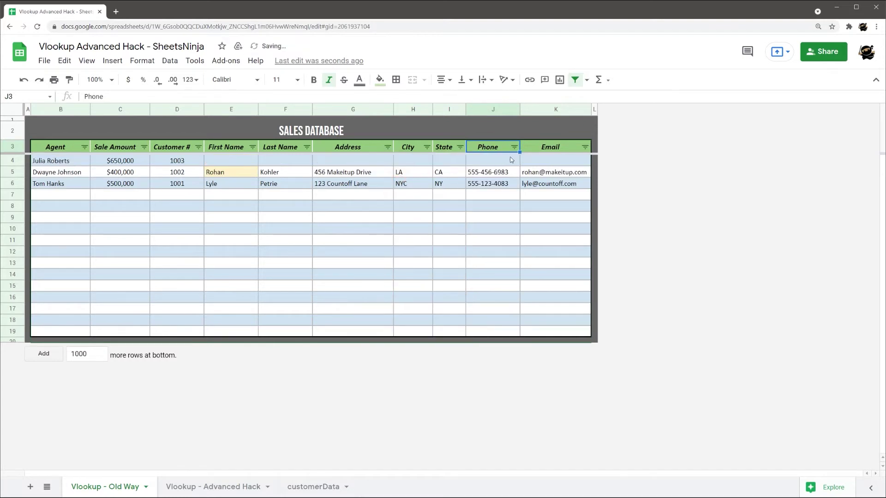
left_click(514, 147)
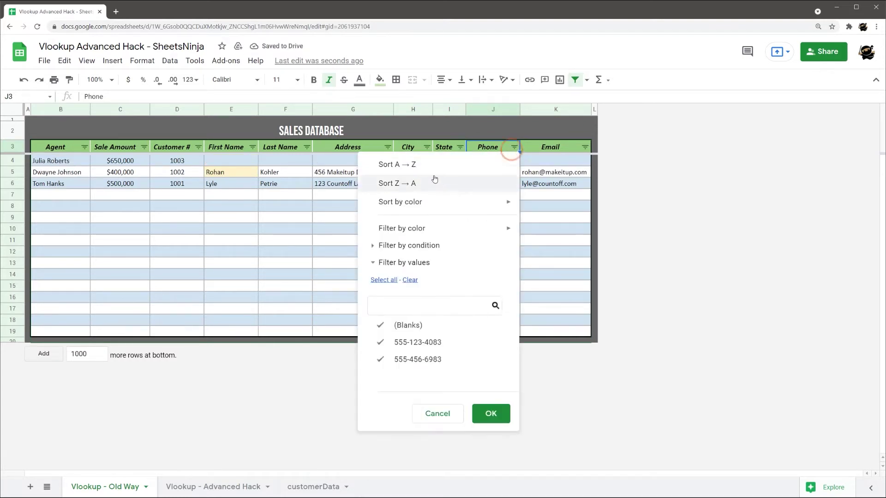
left_click(421, 165)
left_click(252, 147)
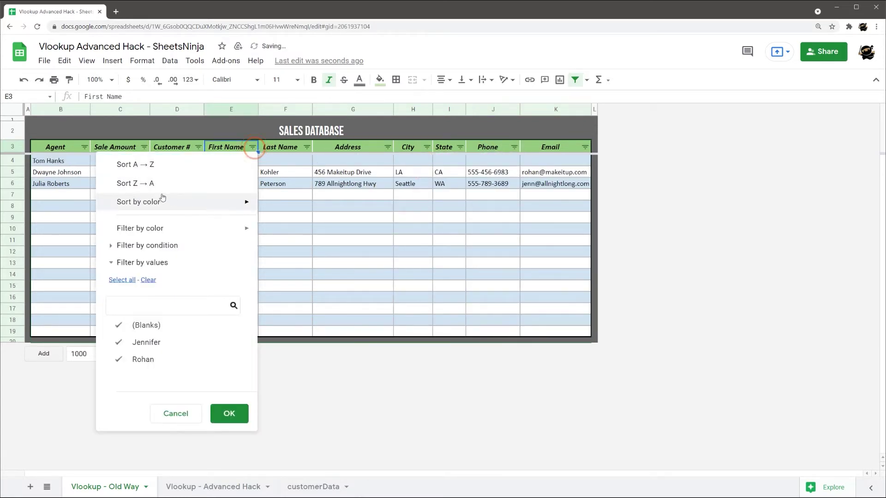
left_click(153, 181)
left_click(362, 198)
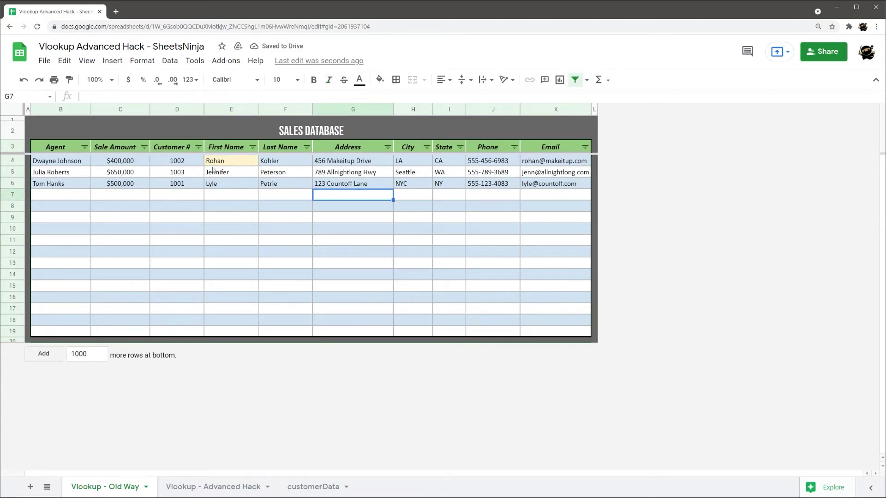
left_click(230, 162)
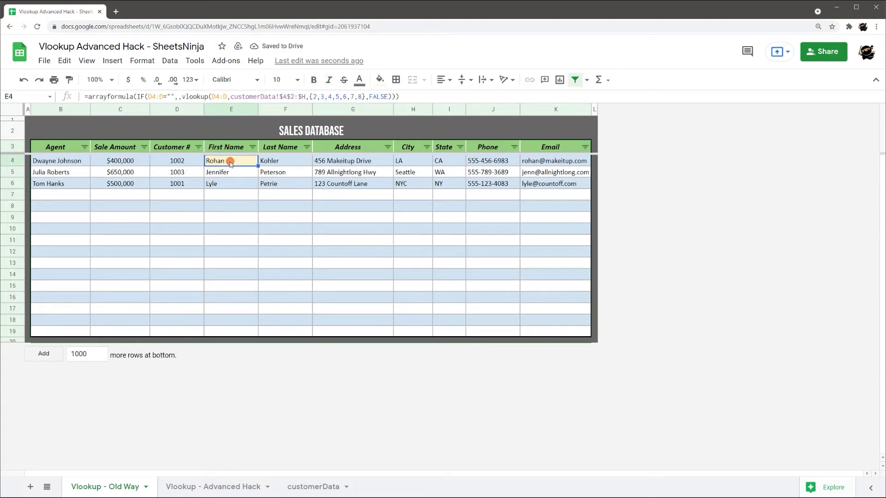
left_click(203, 485)
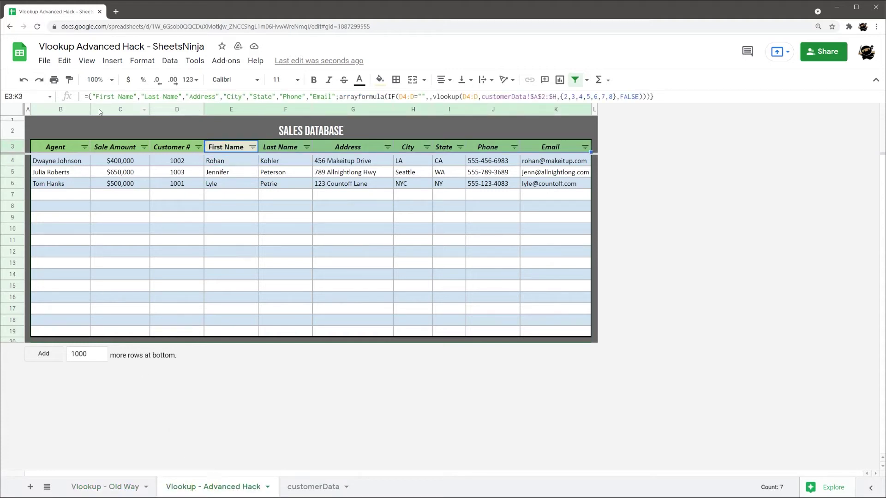
Step: Inspect E3's header-including formula, its array braces and ARRAYFORMULA part, then return to Vlookup - Old Way
left_click(83, 99)
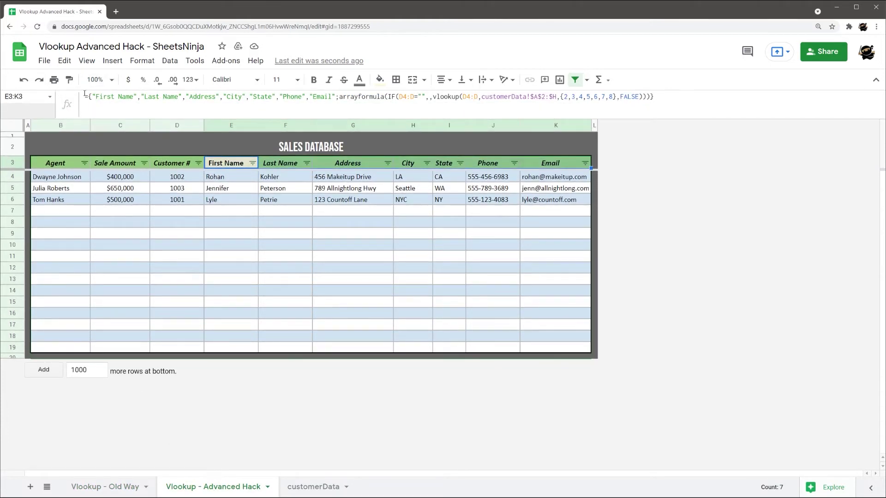
left_click_drag(86, 96, 656, 97)
left_click(656, 96)
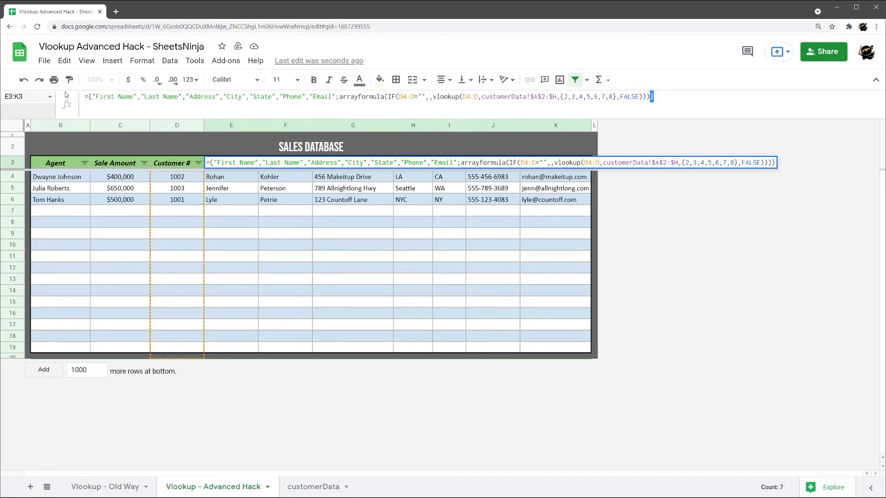
left_click(89, 96)
left_click_drag(658, 98, 65, 109)
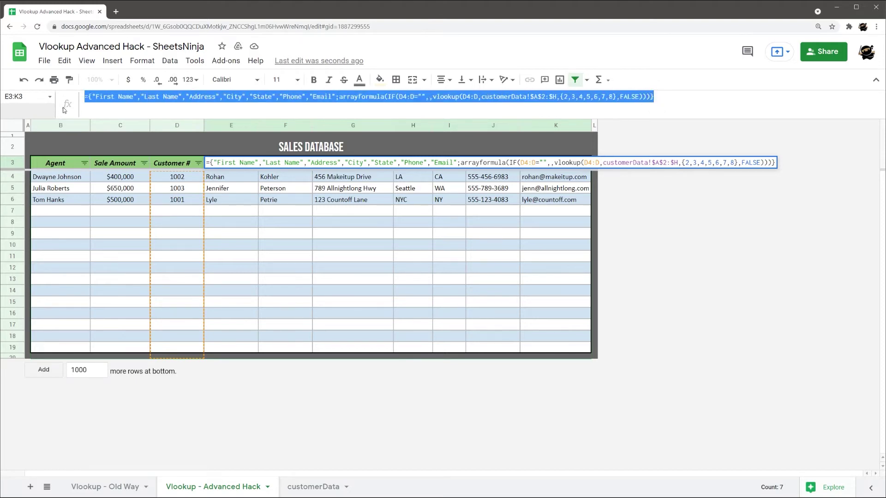
left_click(358, 98)
left_click_drag(339, 97, 647, 96)
key("Escape")
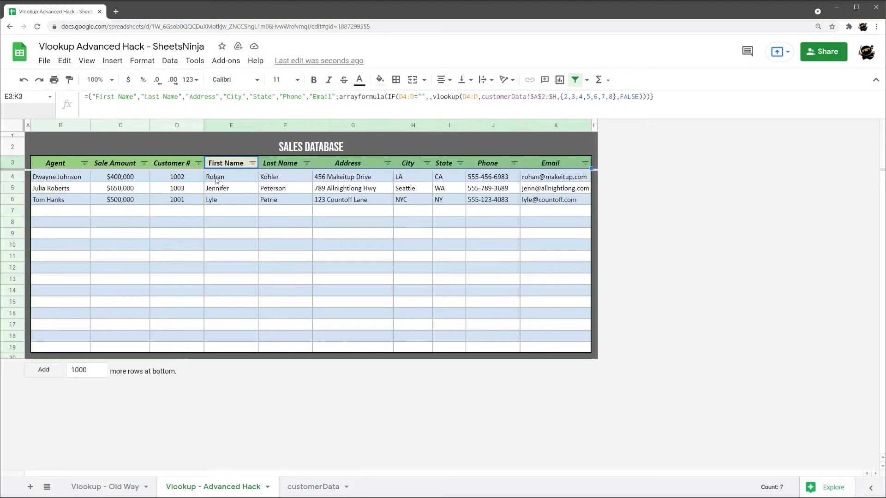
left_click(141, 485)
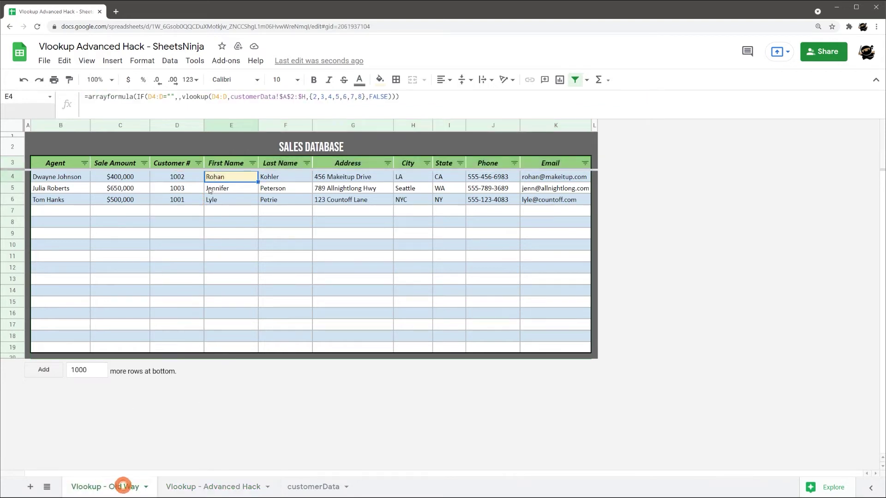
Step: Review the Old Way lookup formula unchanged, then go to the Vlookup - Advanced Hack sheet
triple_click(89, 95)
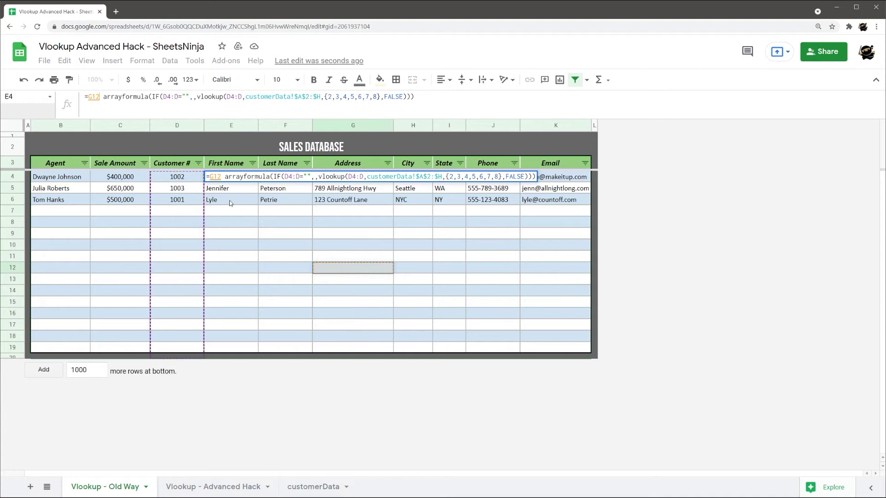
key("Escape")
left_click(226, 483)
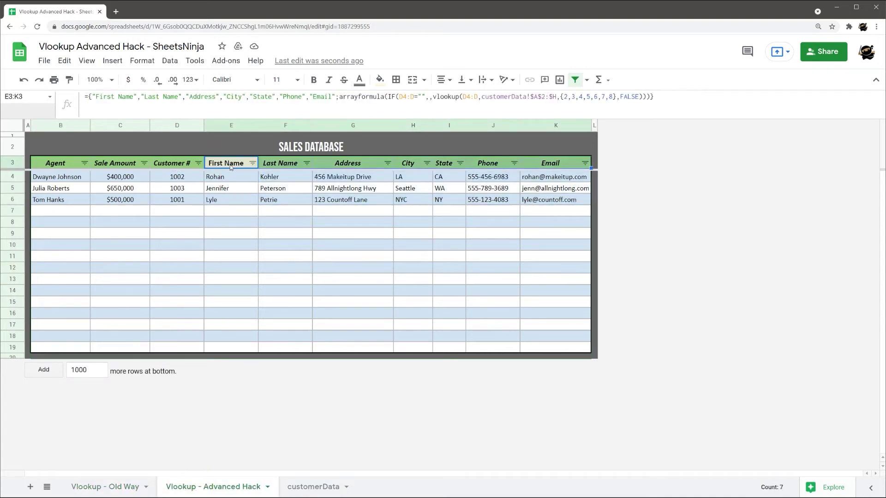
Step: Examine the header names and lookup portion of the combined E3 formula without editing
left_click_drag(91, 97, 336, 96)
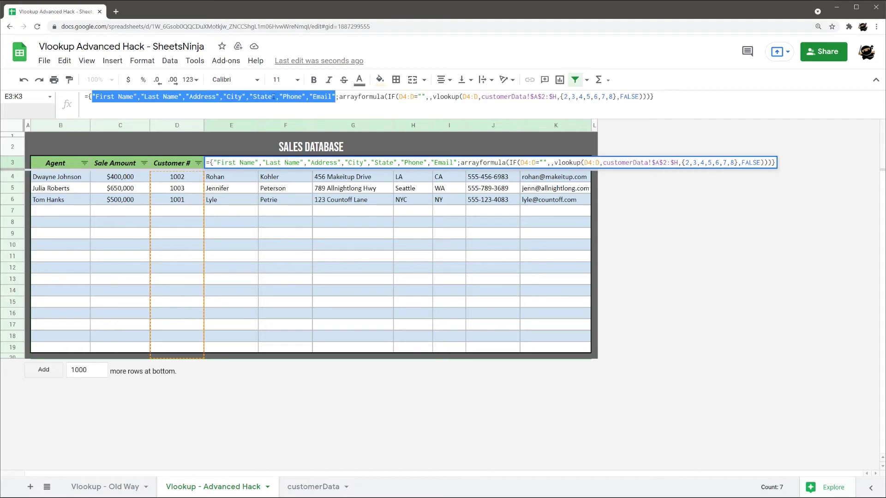
left_click(330, 97)
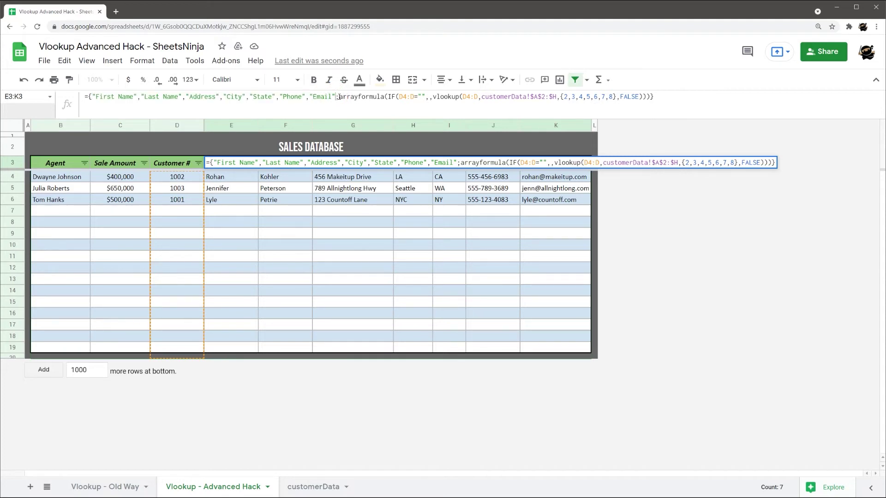
left_click_drag(339, 97, 650, 99)
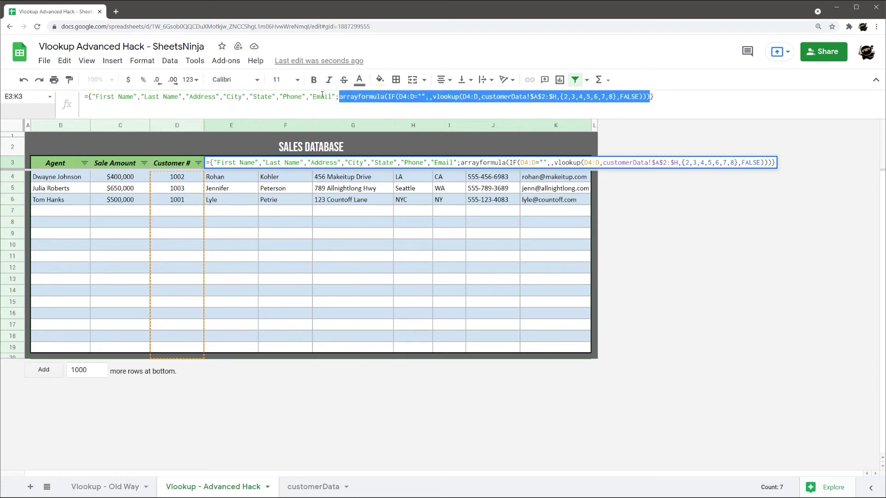
key("Escape")
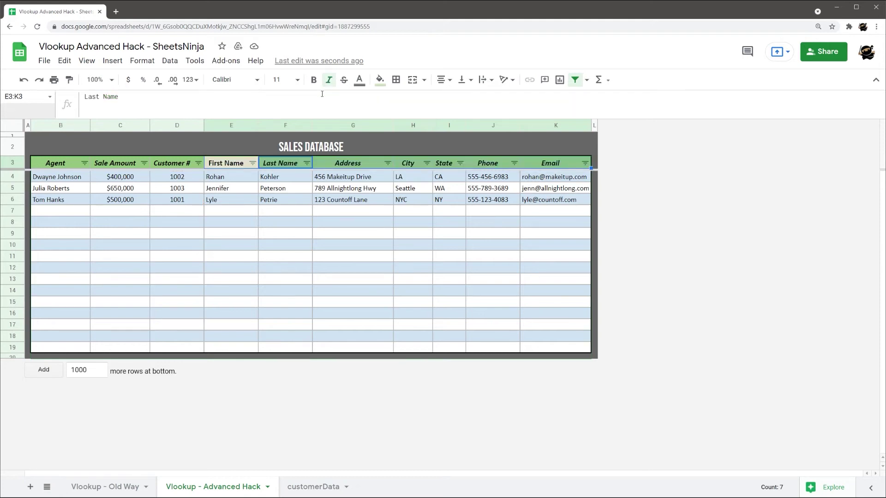
Step: Check the E3 header and E4:K18 lookup block, then sort by City Z→A and A→Z
left_click(241, 165)
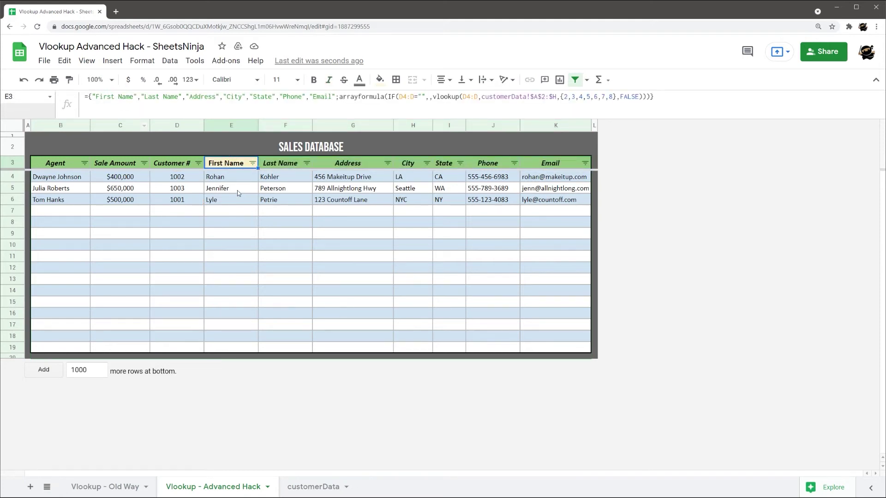
left_click_drag(226, 181, 545, 353)
left_click(229, 257)
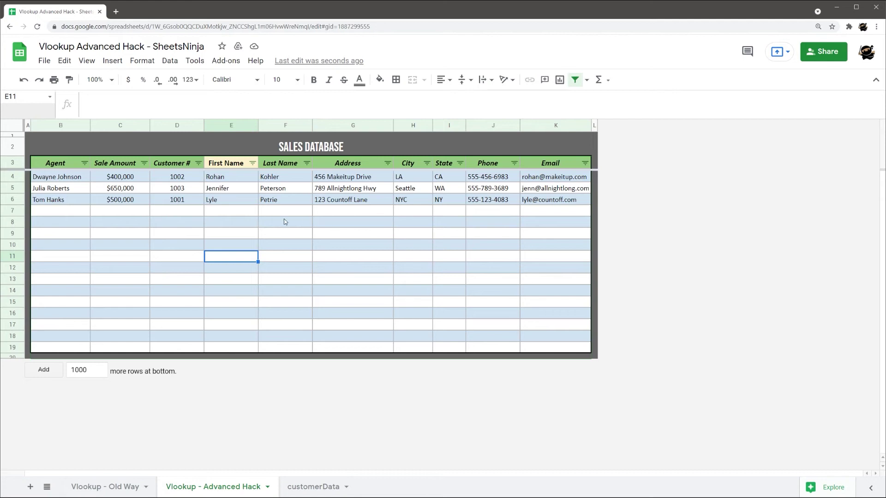
left_click(427, 163)
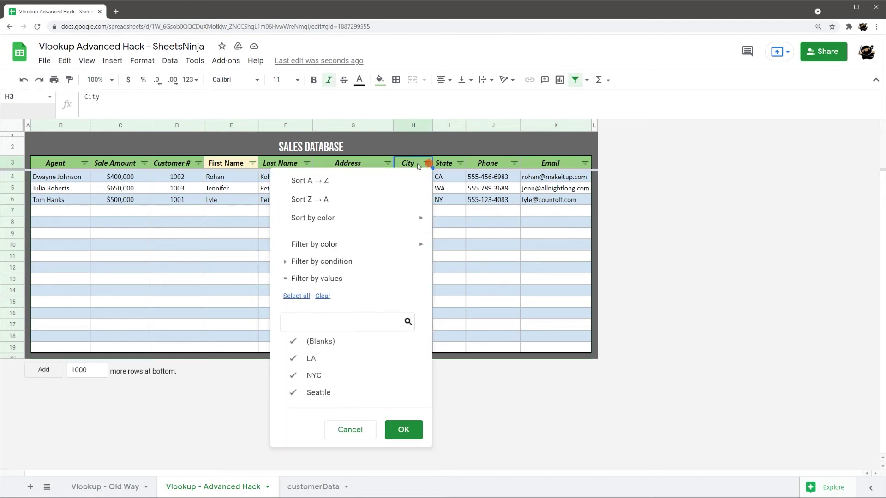
left_click(309, 198)
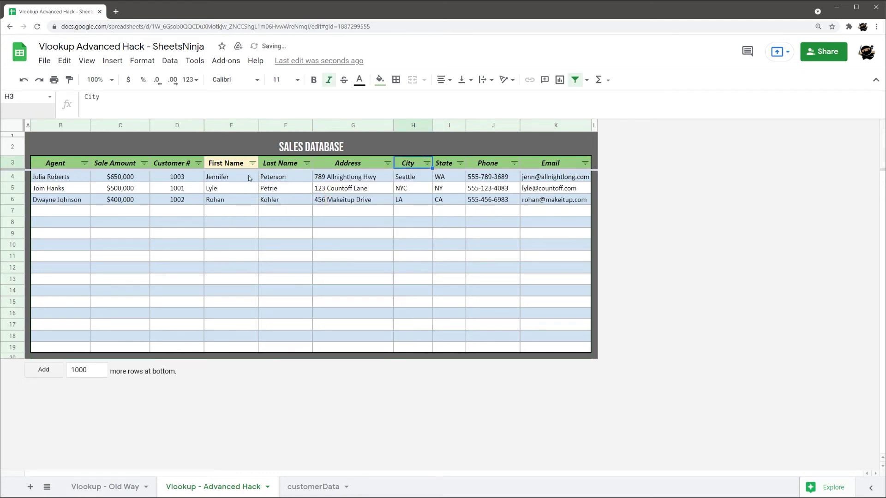
left_click(427, 163)
left_click(305, 180)
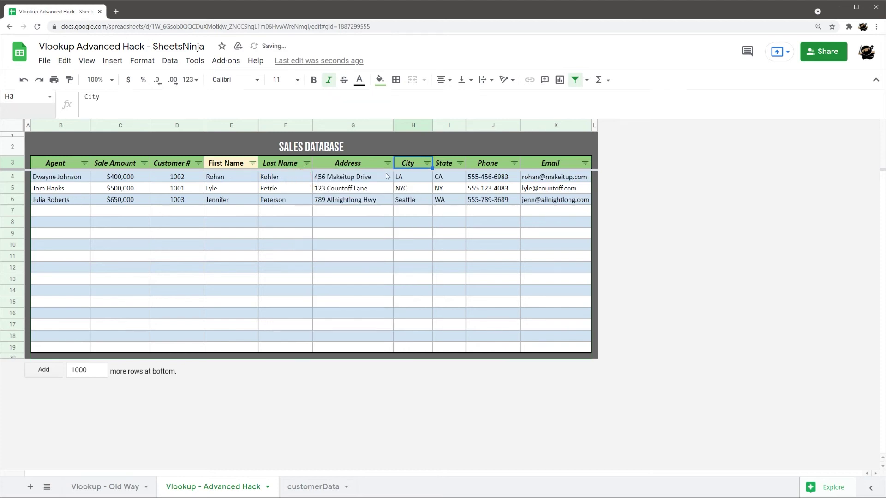
Step: Sort the rows by Address Z→A then A→Z, then Last Name Z→A
left_click(387, 164)
left_click(276, 202)
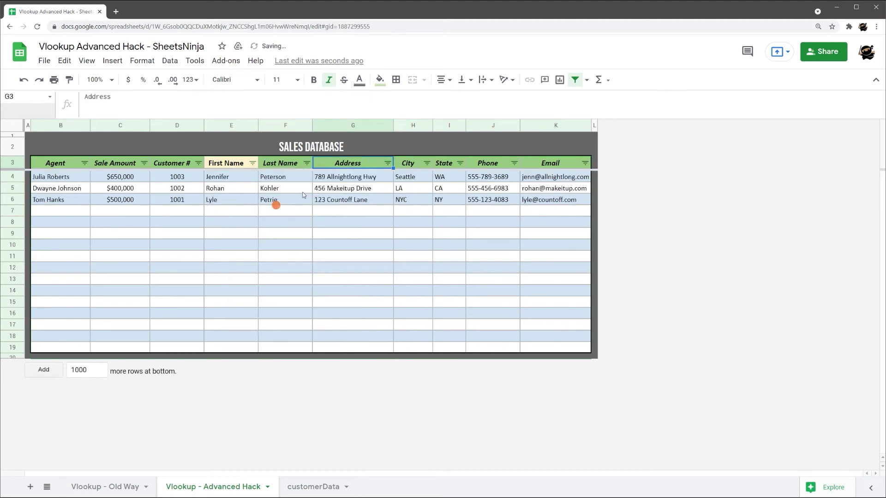
left_click(387, 164)
left_click(267, 183)
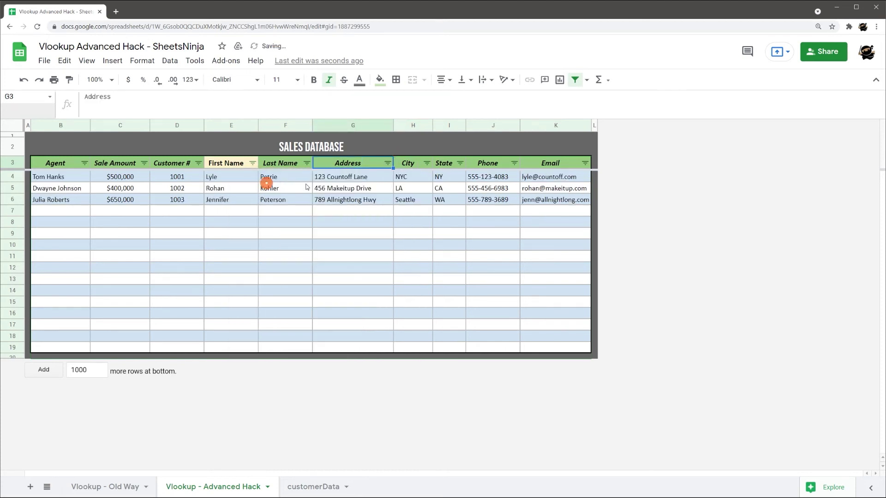
left_click(306, 163)
left_click(203, 200)
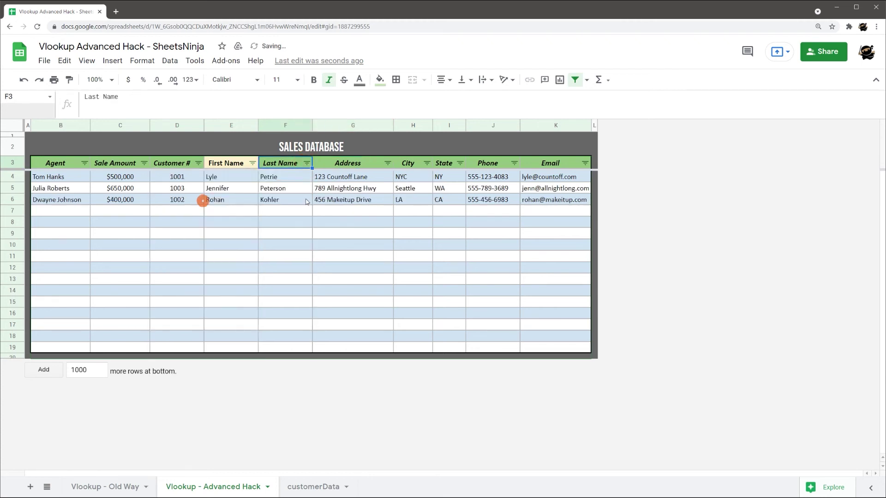
Step: Sort by First Name A→Z then Z→A, finishing with Agent A→Z
left_click(252, 164)
left_click(151, 183)
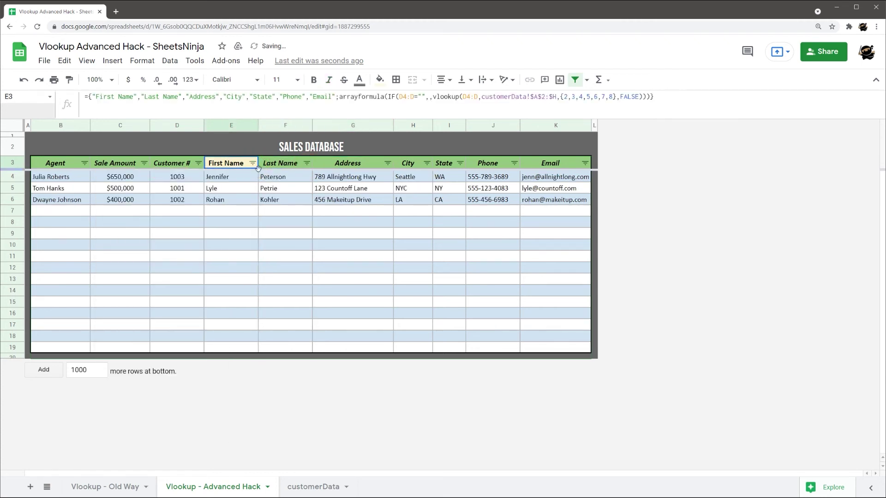
left_click(253, 164)
left_click(124, 199)
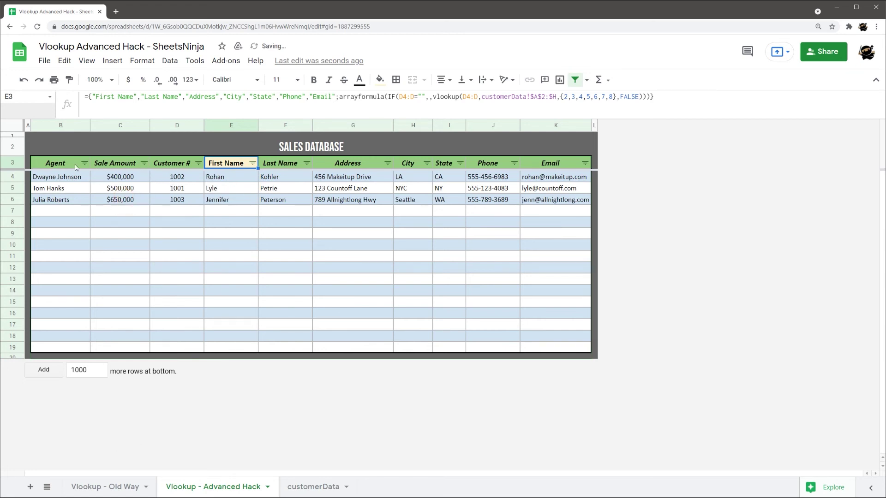
left_click(84, 164)
left_click(120, 180)
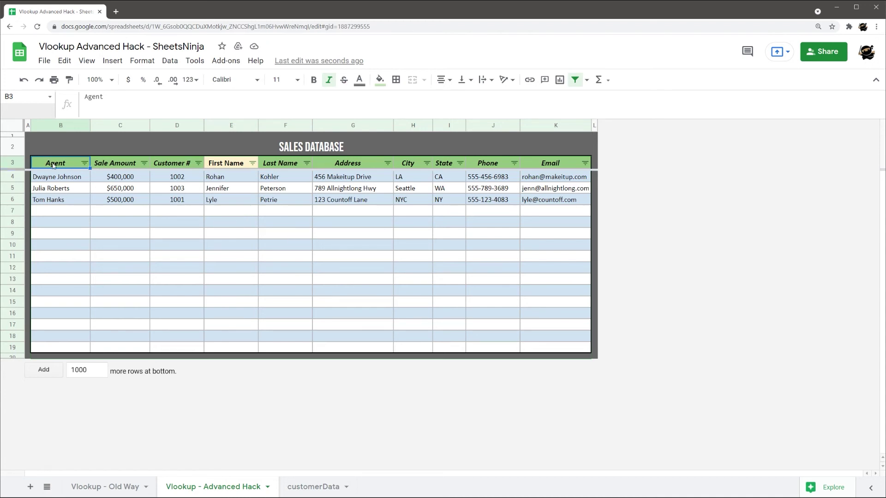
left_click_drag(53, 165, 543, 334)
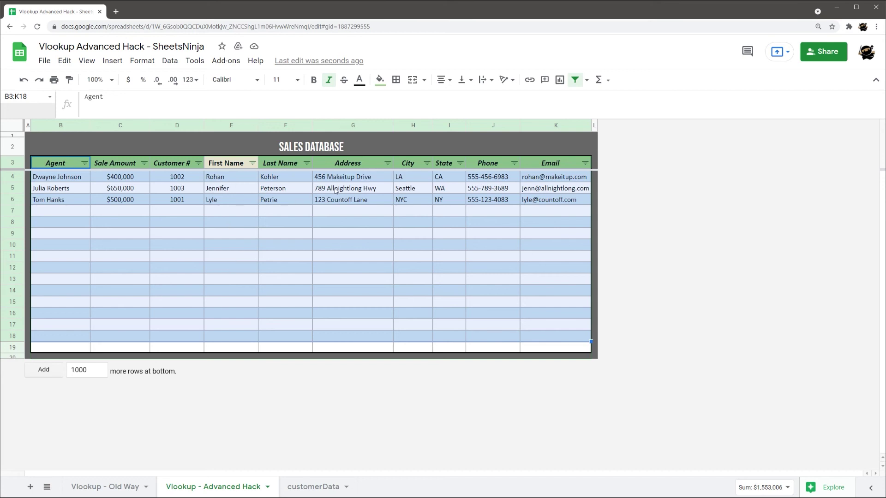
left_click(344, 259)
left_click(227, 179)
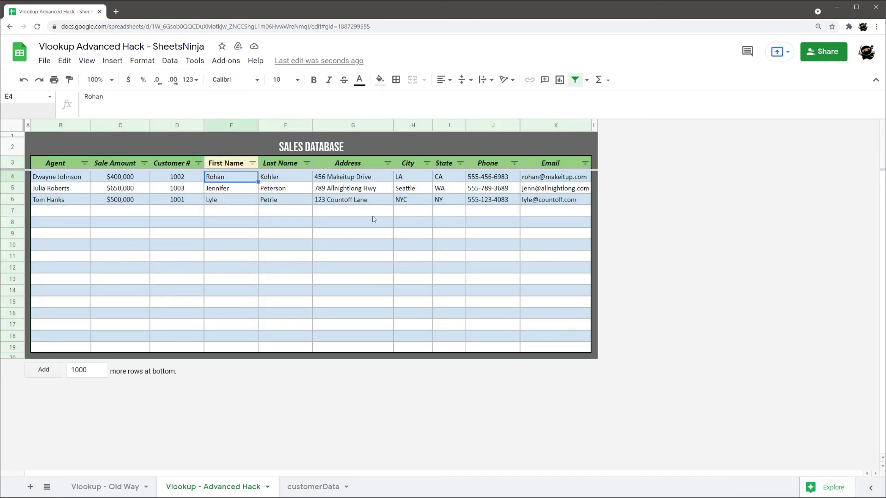
left_click(243, 166)
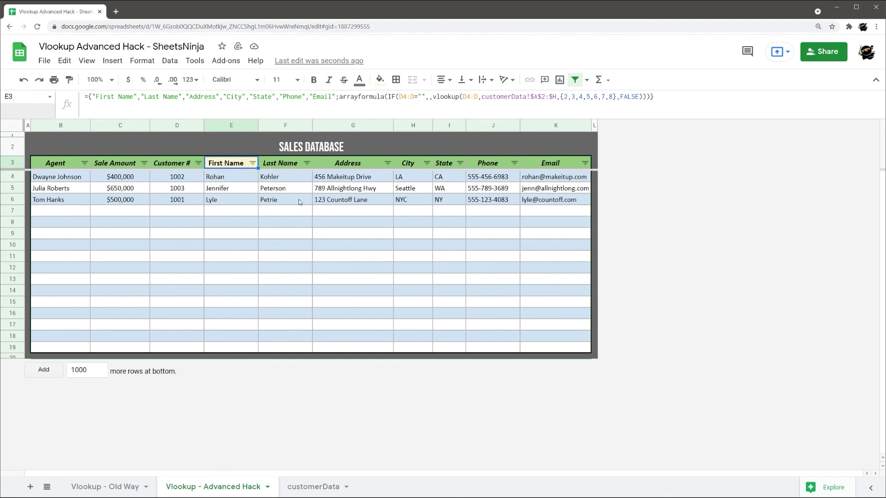
left_click(281, 165)
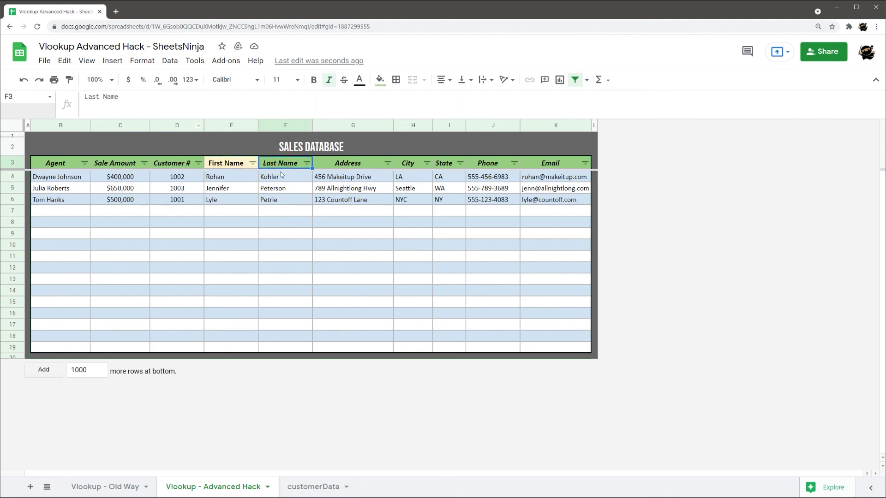
left_click(236, 164)
left_click_drag(137, 97, 335, 97)
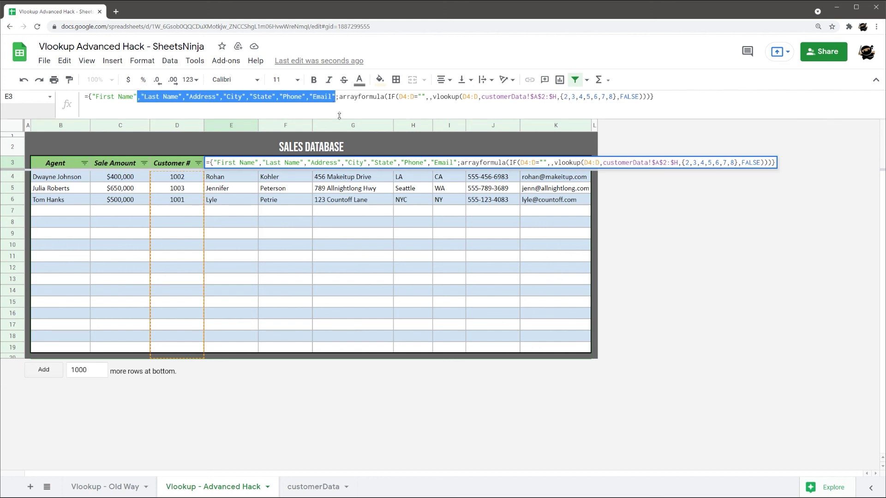
key("Escape")
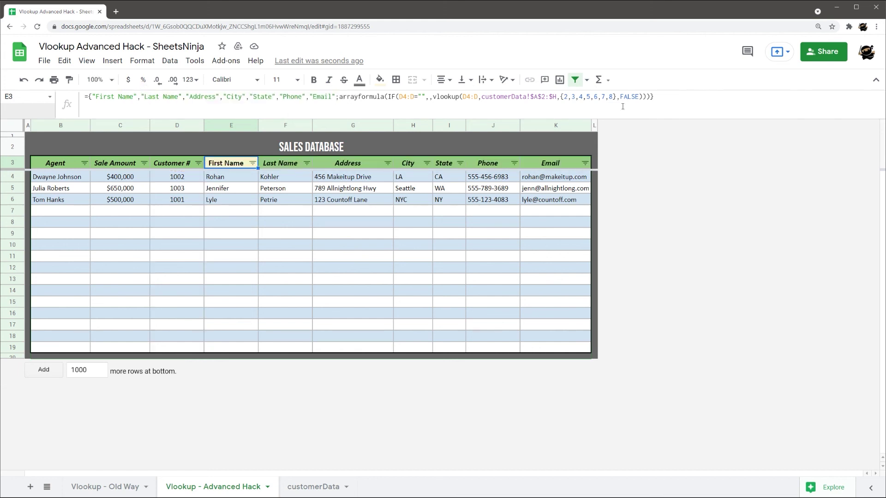
left_click(303, 233)
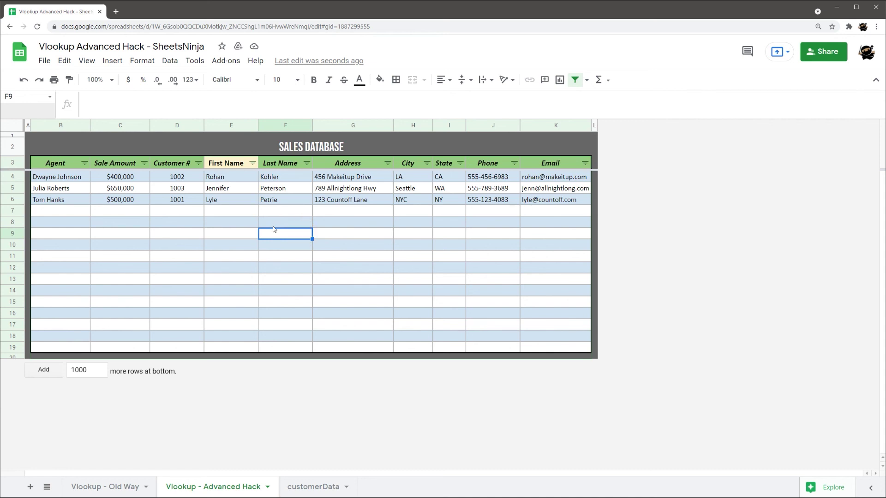